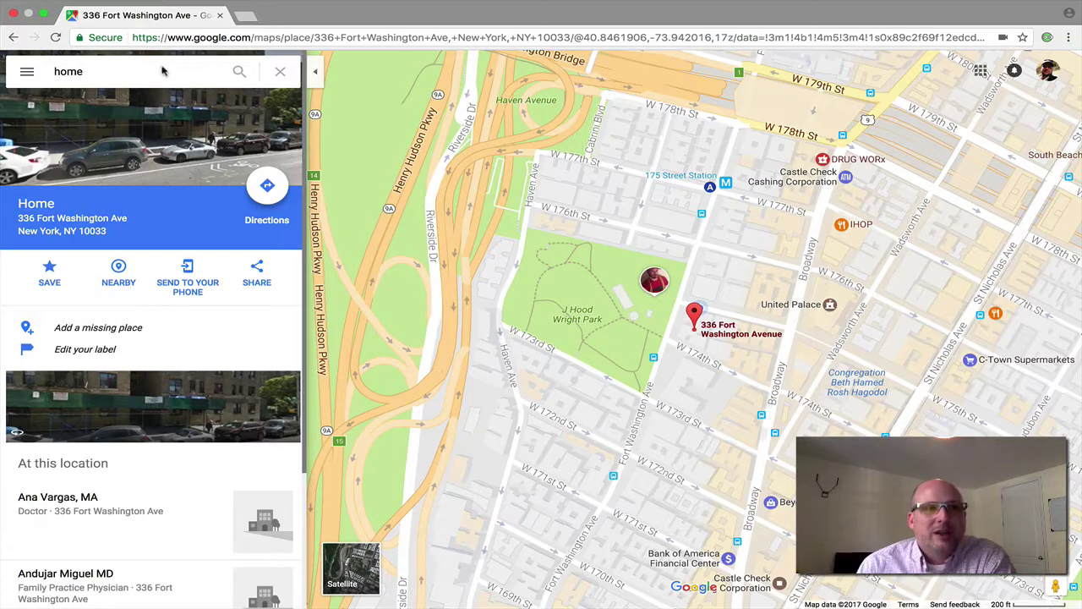
Replace the home search with Paris Marriott Rive Gauche Hotel & Conference Center and open that place.
{"action": "left_click", "coordinate": [142, 71]}
{"action": "key", "text": "BackSpace"}
{"action": "key", "text": "BackSpace"}
{"action": "key", "text": "BackSpace"}
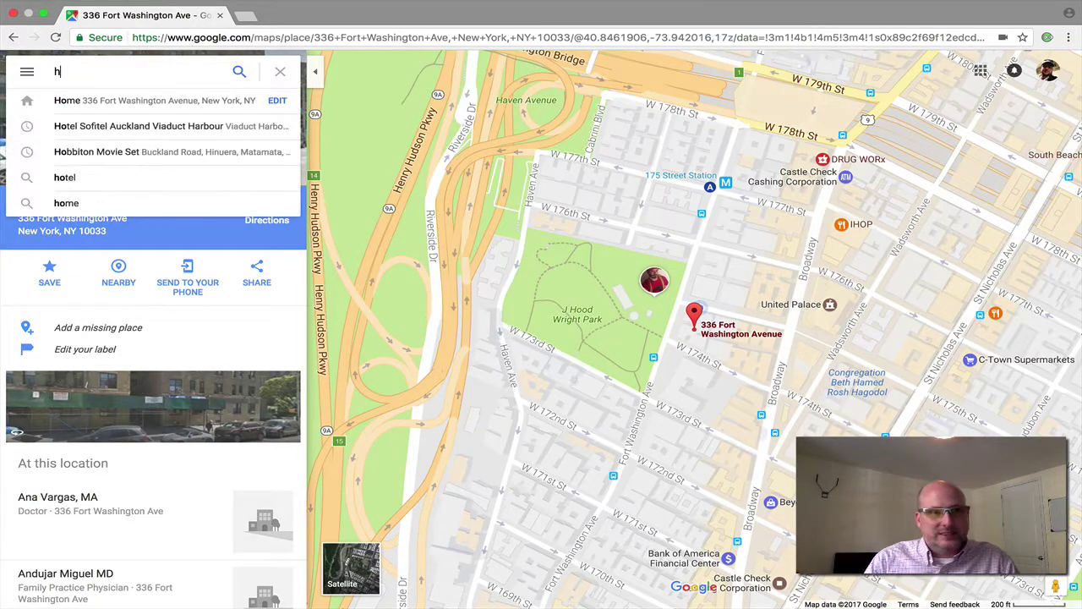
{"action": "key", "text": "BackSpace"}
{"action": "type", "text": "P"}
{"action": "key", "text": "BackSpace"}
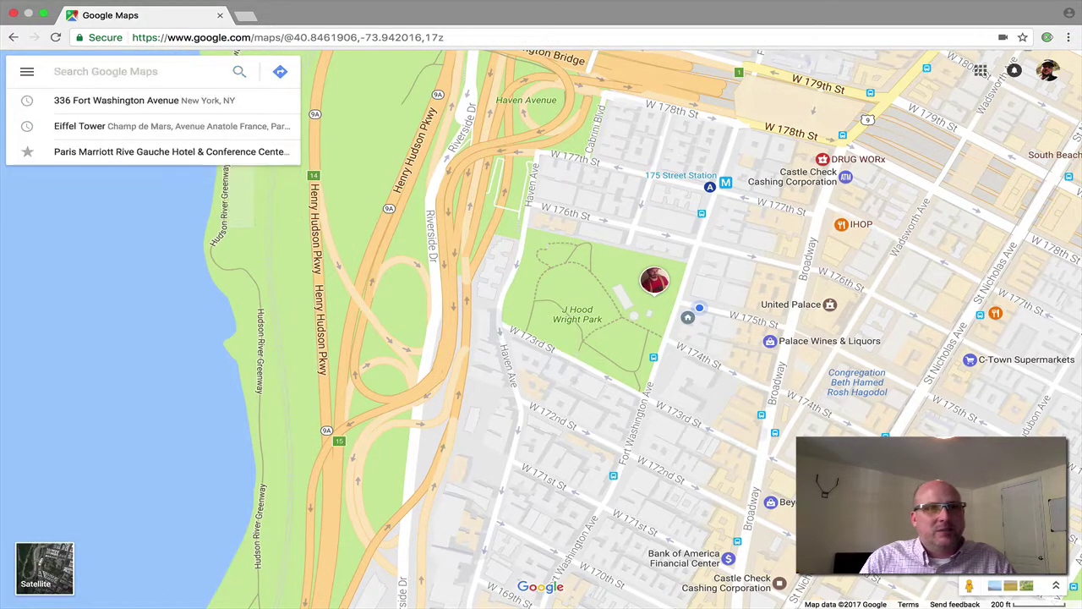
{"action": "type", "text": "Paris M"}
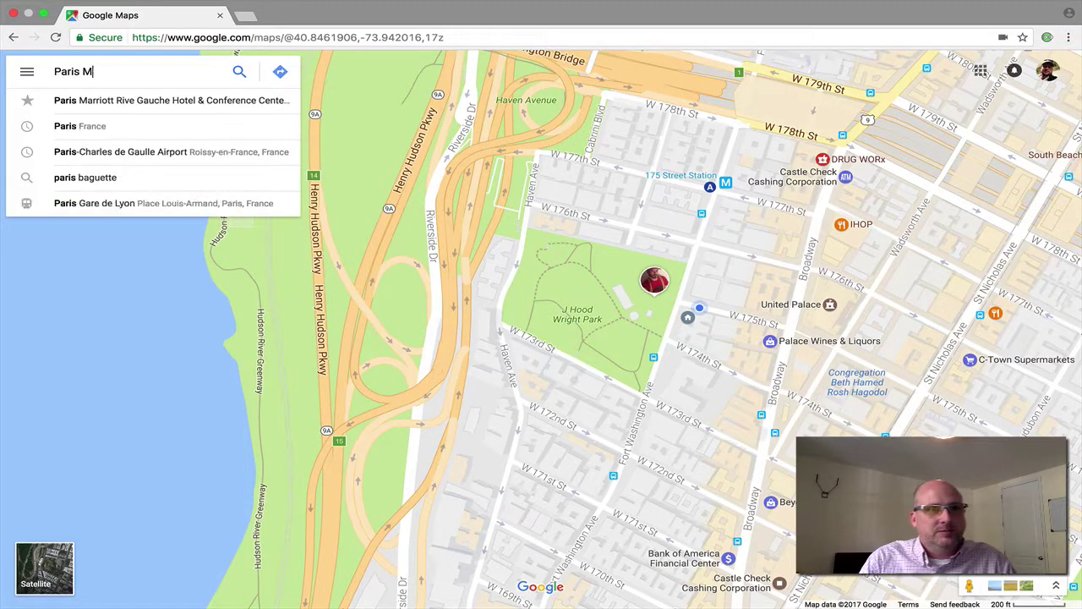
{"action": "type", "text": "a"}
{"action": "left_click", "coordinate": [146, 102]}
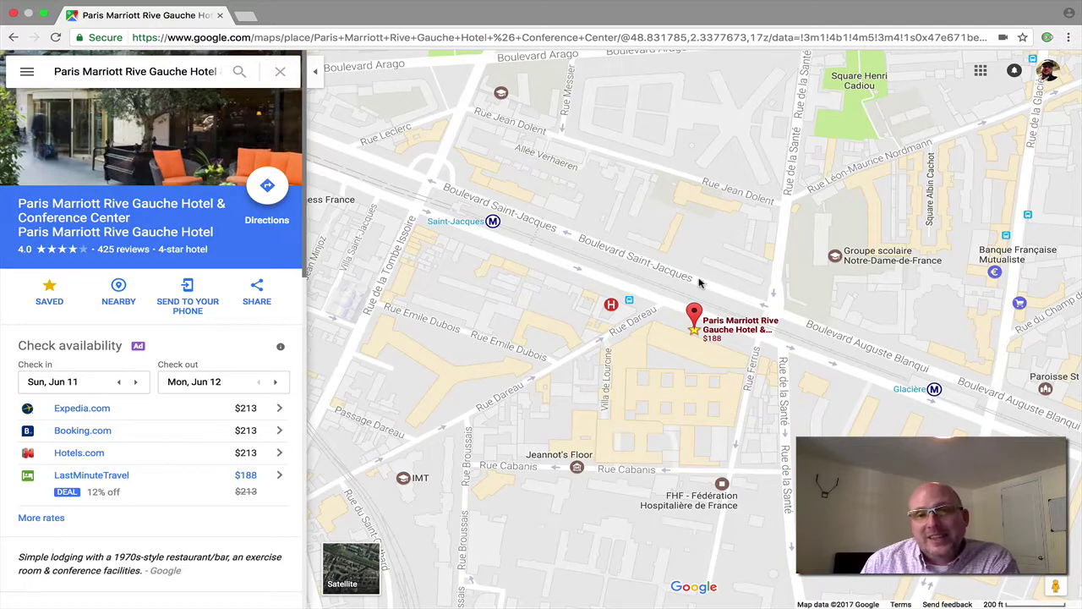
Get directions to the Paris Marriott Rive Gauche Hotel starting from Charles de Gaulle Airport.
{"action": "left_click", "coordinate": [266, 185]}
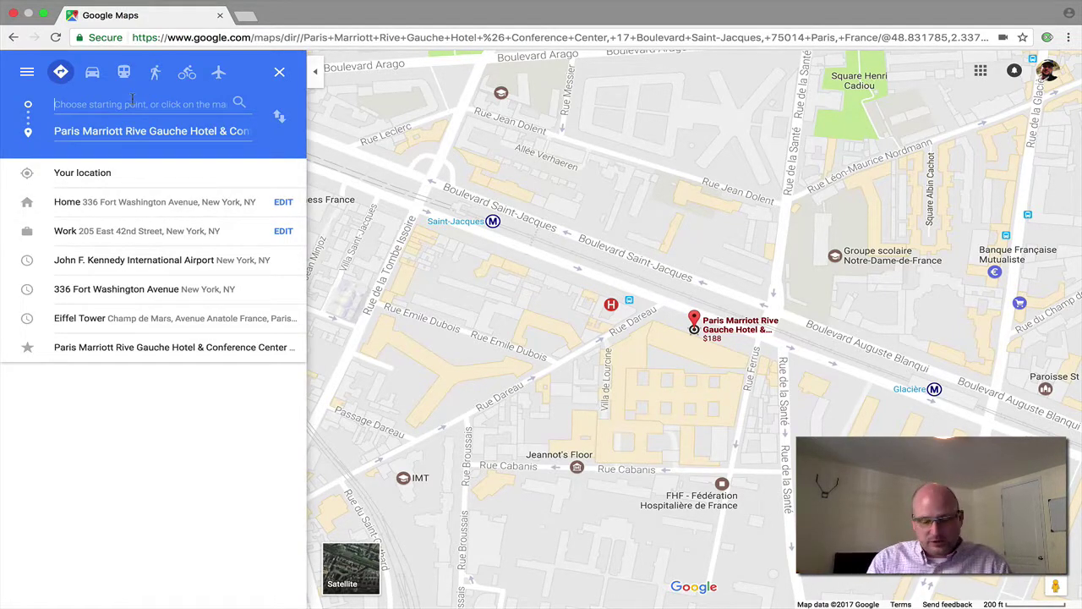
{"action": "type", "text": "Charles"}
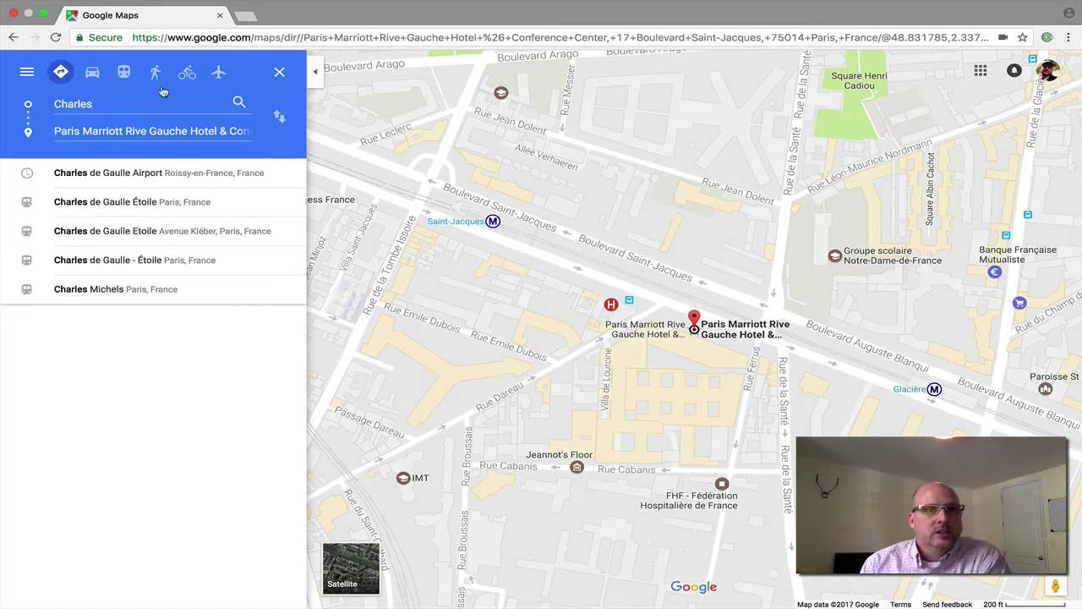
{"action": "left_click", "coordinate": [120, 173]}
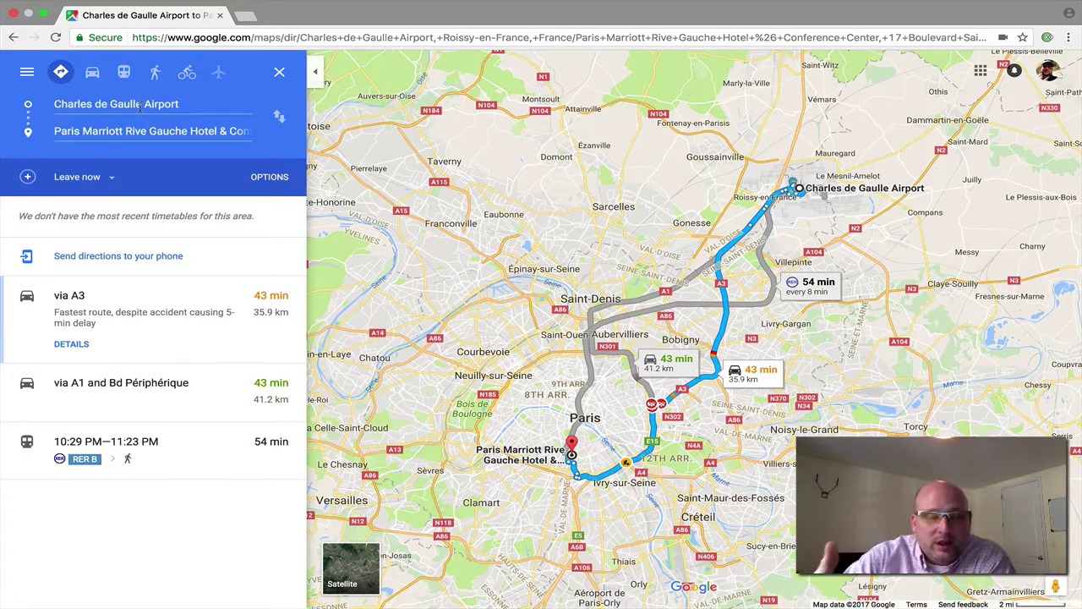
Compare the driving, public transit and walking routes from Charles de Gaulle Airport to the hotel.
{"action": "left_click", "coordinate": [93, 73]}
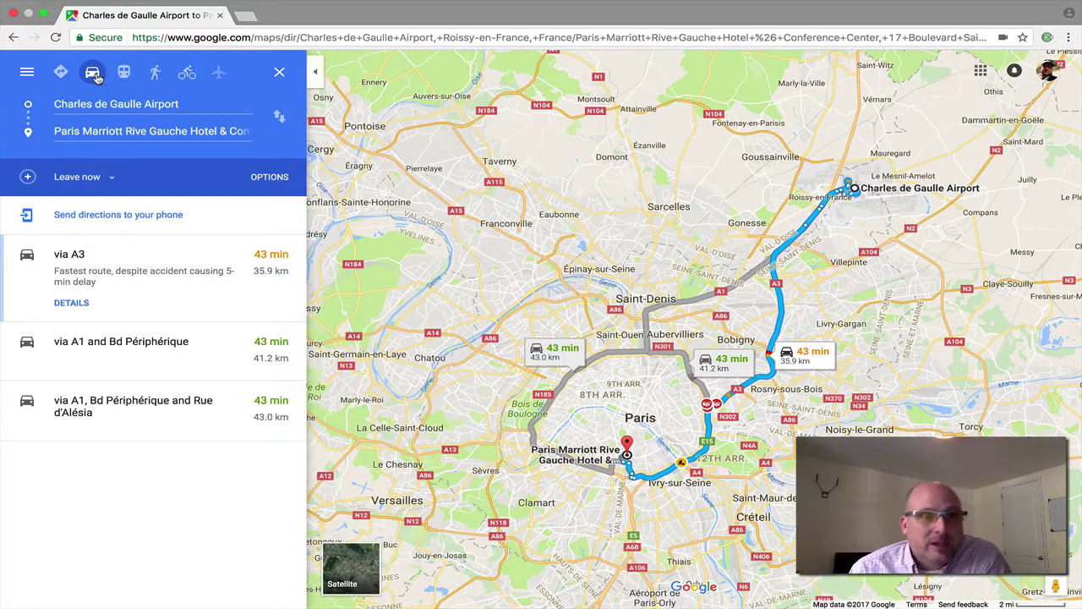
{"action": "left_click", "coordinate": [123, 73]}
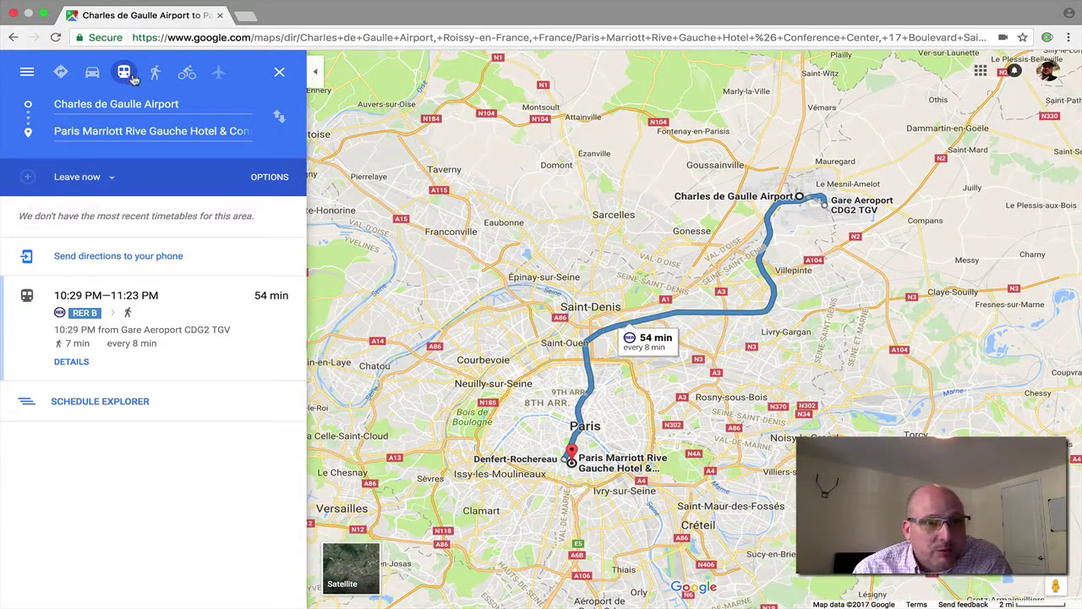
{"action": "left_click", "coordinate": [157, 73]}
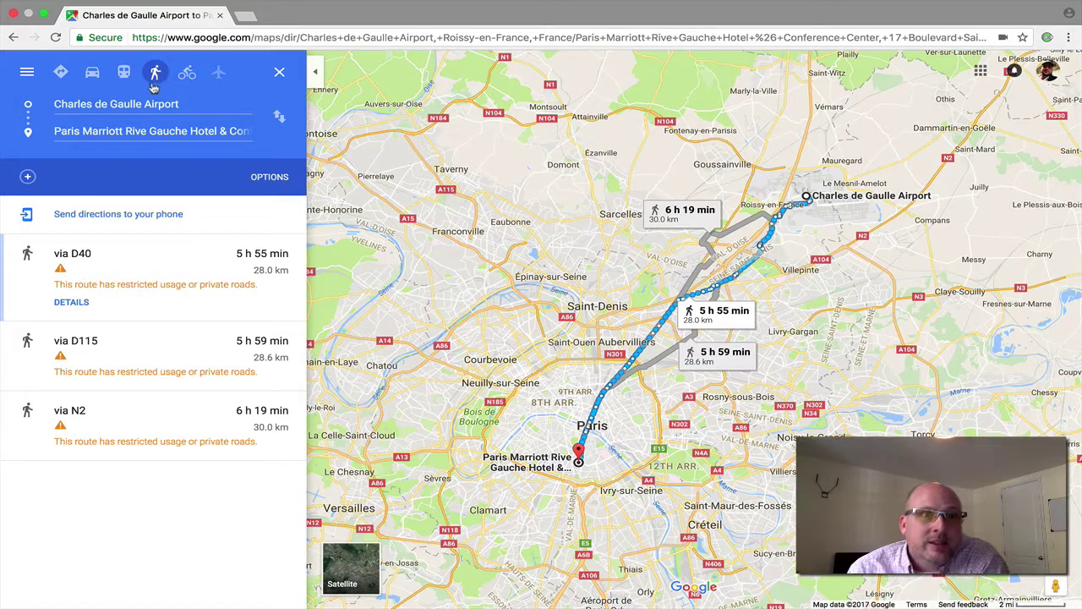
Choose public transit for the airport-to-hotel trip and send the directions to the first iPhone in the device list.
{"action": "left_click", "coordinate": [123, 83]}
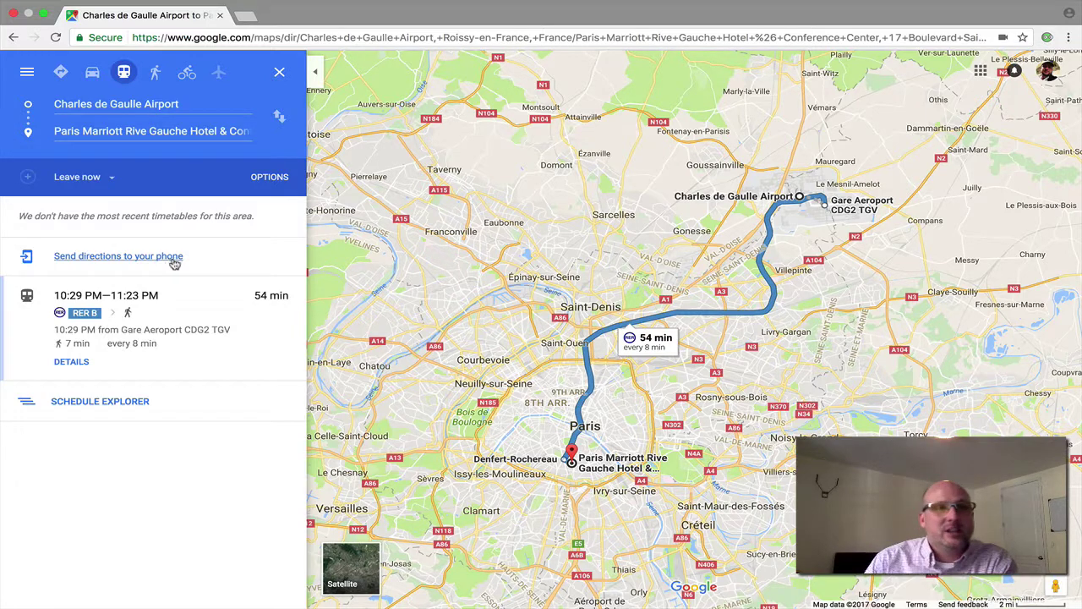
{"action": "left_click", "coordinate": [125, 259]}
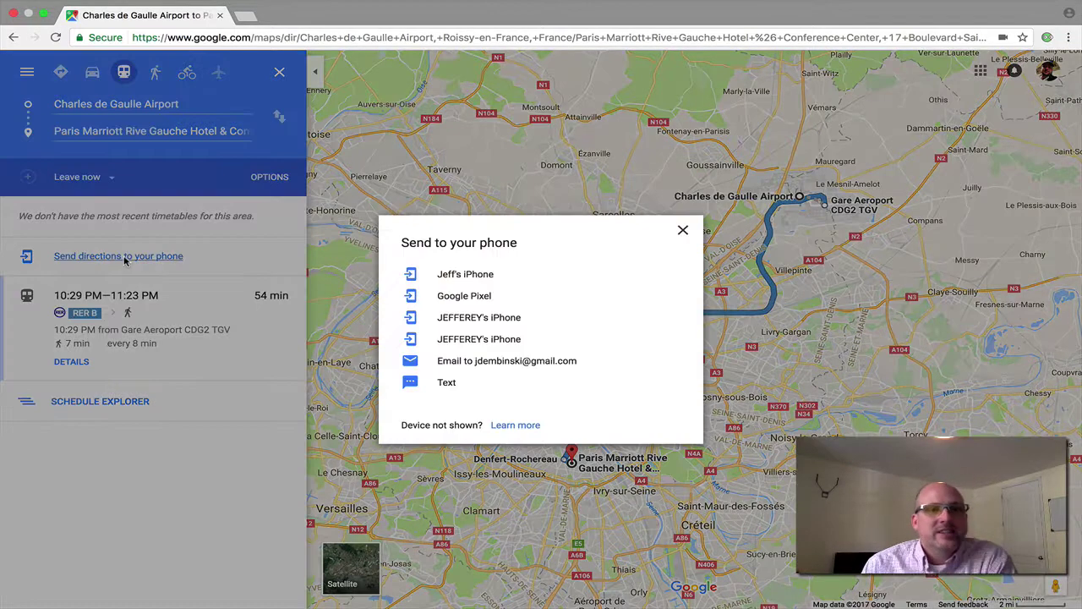
{"action": "left_click", "coordinate": [475, 278]}
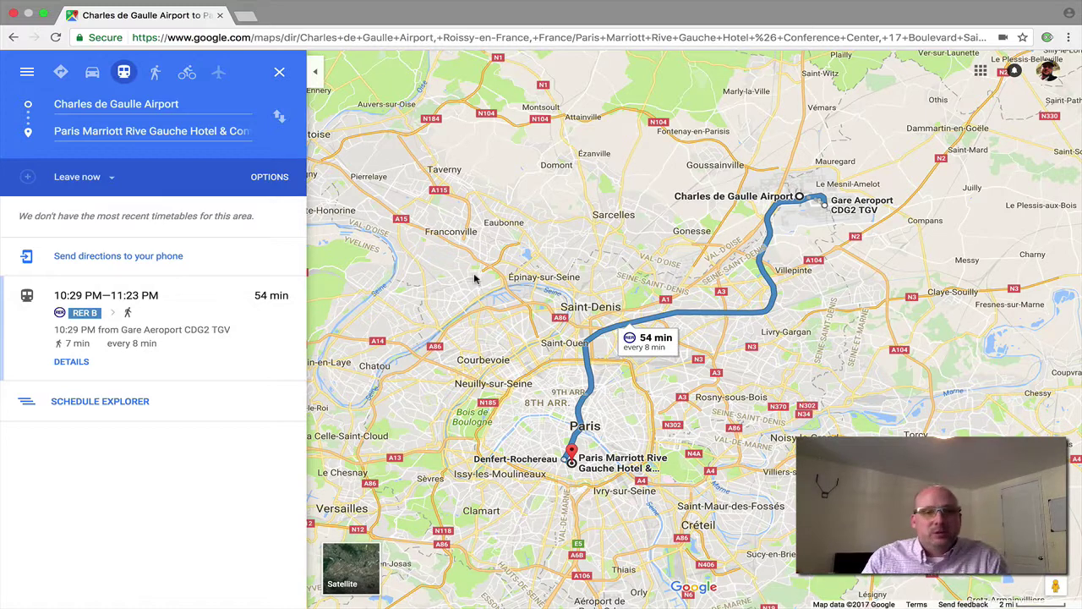
Review the step-by-step details of the RER B transit route to the hotel and return to the route overview.
{"action": "left_click", "coordinate": [68, 362]}
{"action": "scroll", "coordinate": [169, 308], "scroll_direction": "down", "scroll_amount": 2}
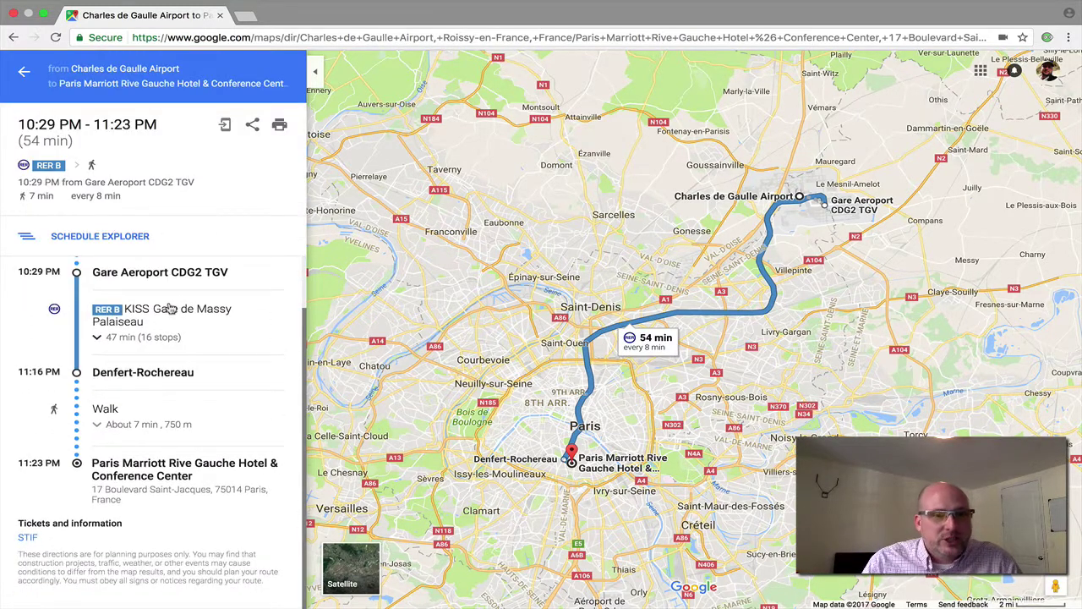
{"action": "scroll", "coordinate": [169, 307], "scroll_direction": "up", "scroll_amount": 2}
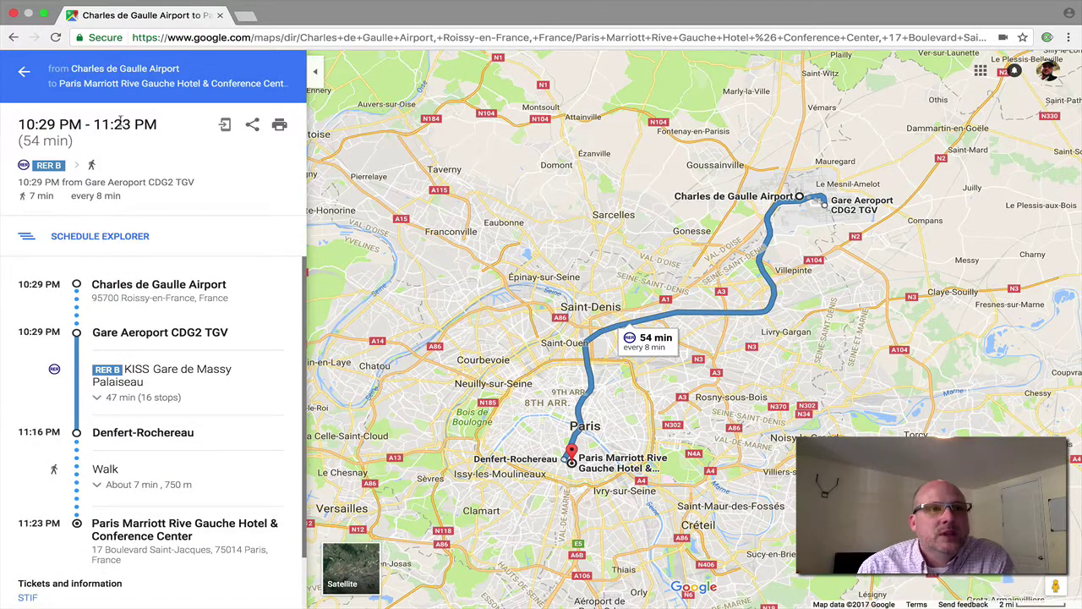
{"action": "left_click", "coordinate": [22, 74]}
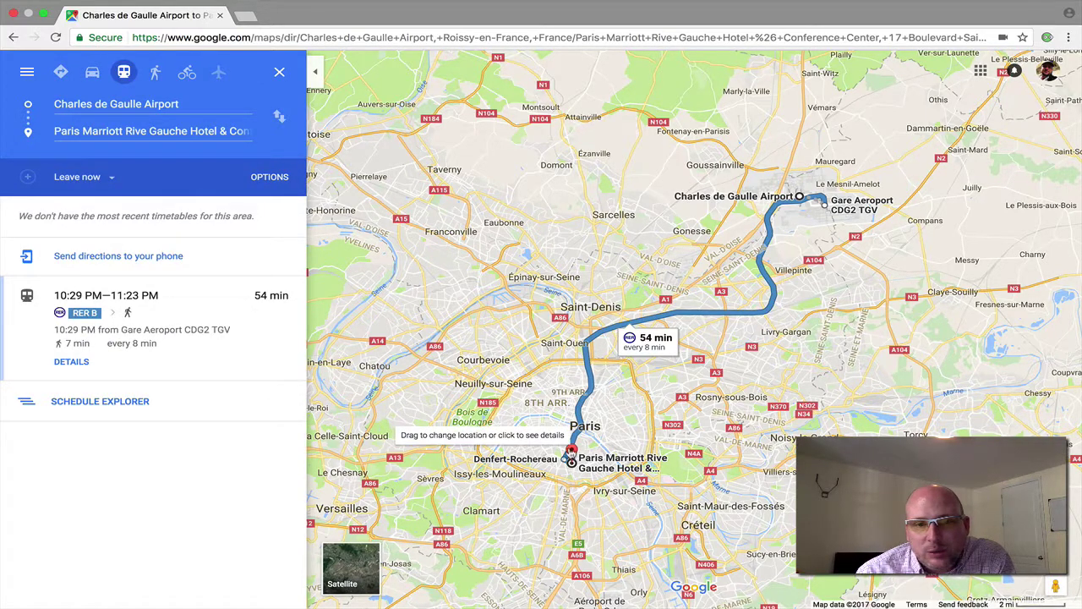
Open the hotel's place details from its map marker and look through its rates, contact information and amenities.
{"action": "left_click", "coordinate": [572, 457]}
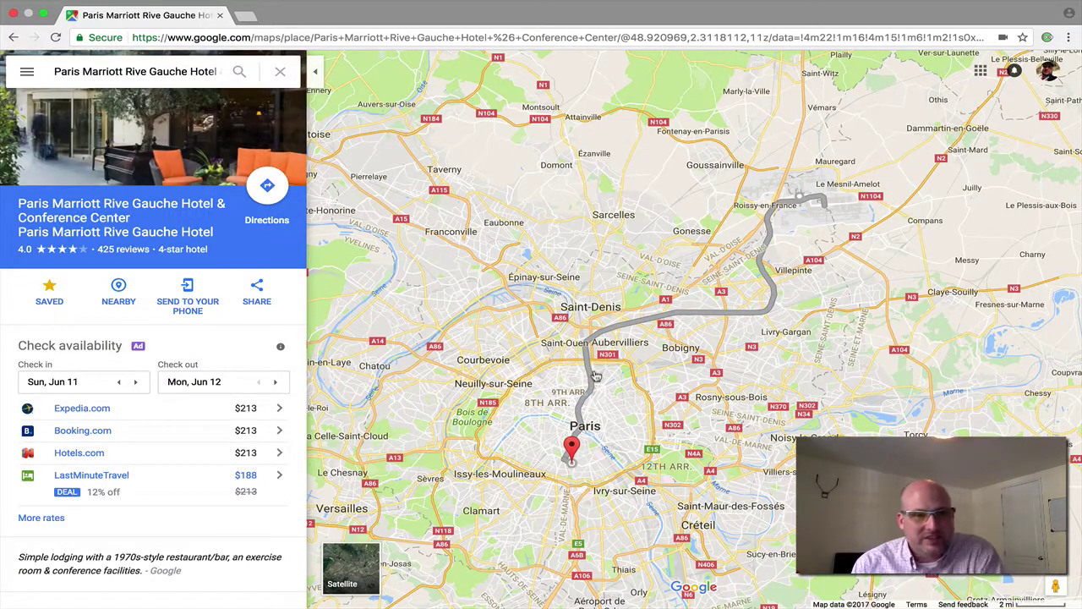
{"action": "scroll", "coordinate": [245, 365], "scroll_direction": "down", "scroll_amount": 3}
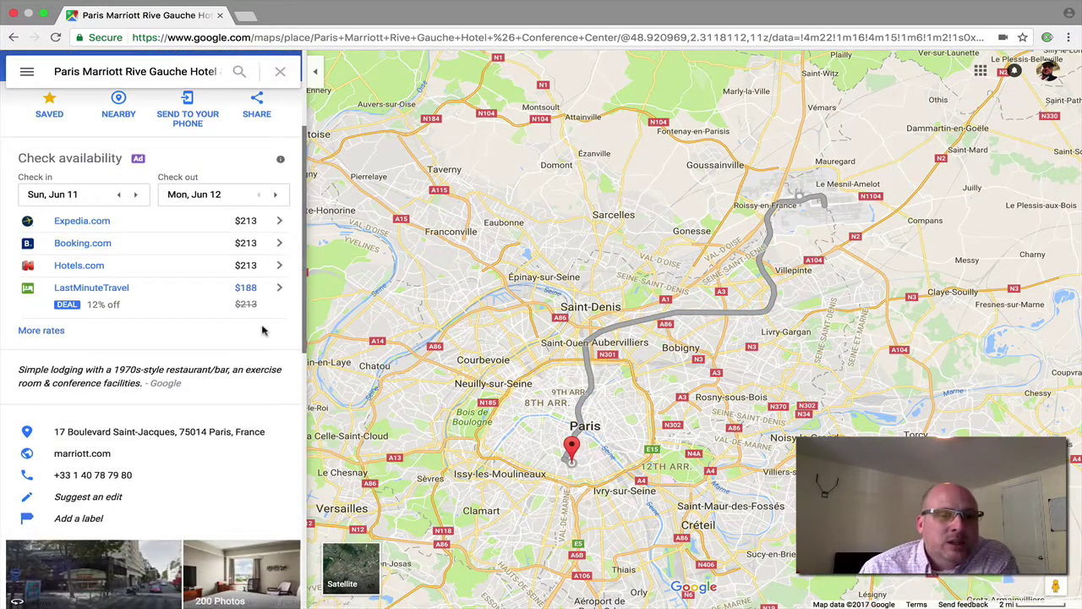
{"action": "scroll", "coordinate": [262, 330], "scroll_direction": "down", "scroll_amount": 5}
{"action": "scroll", "coordinate": [263, 333], "scroll_direction": "up", "scroll_amount": 2}
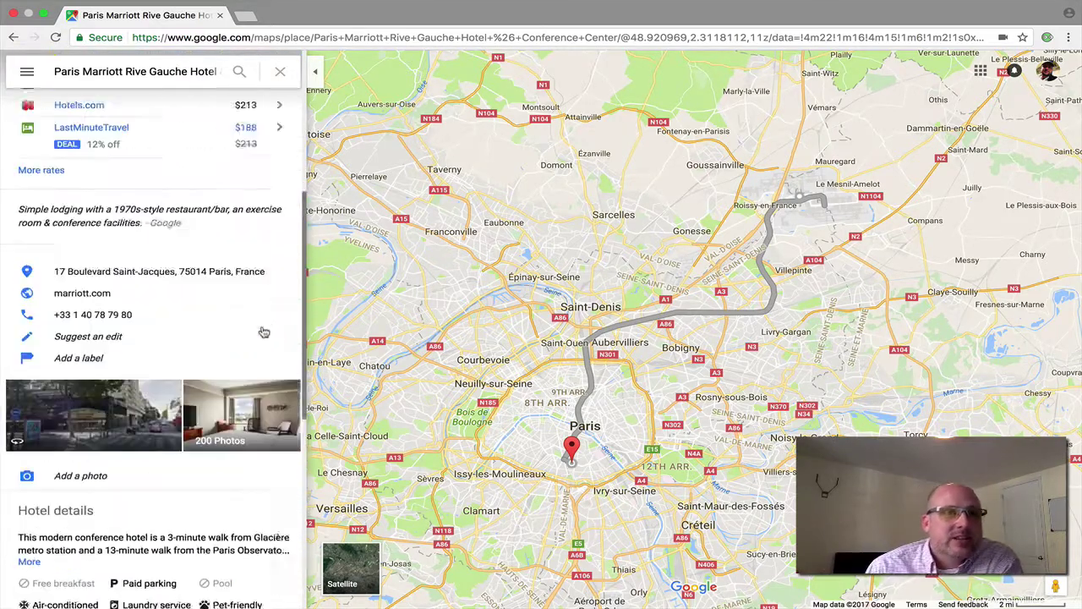
Search for restaurants near the Paris Marriott Rive Gauche Hotel.
{"action": "scroll", "coordinate": [264, 332], "scroll_direction": "up", "scroll_amount": 5}
{"action": "left_click", "coordinate": [120, 241]}
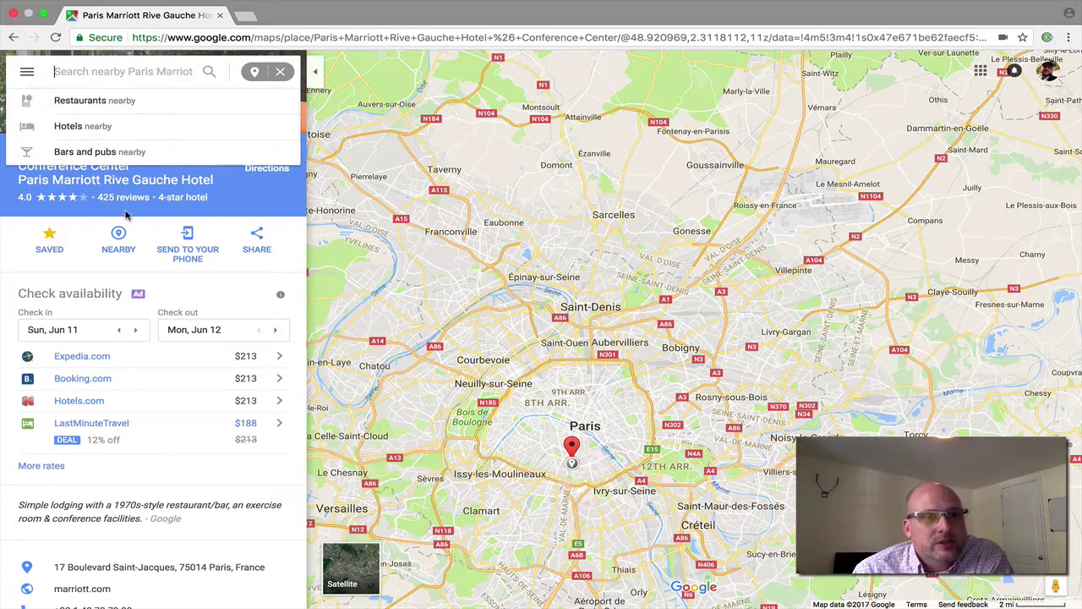
{"action": "left_click", "coordinate": [106, 103]}
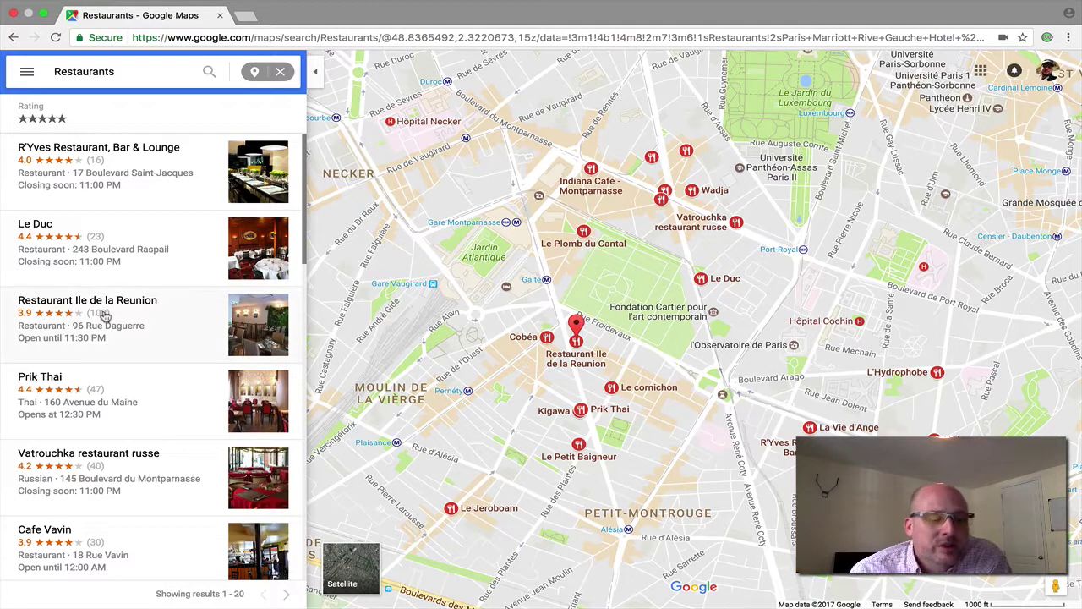
Open the Prik Thai restaurant from the results and examine its contact details, photos and review summary.
{"action": "left_click", "coordinate": [63, 382]}
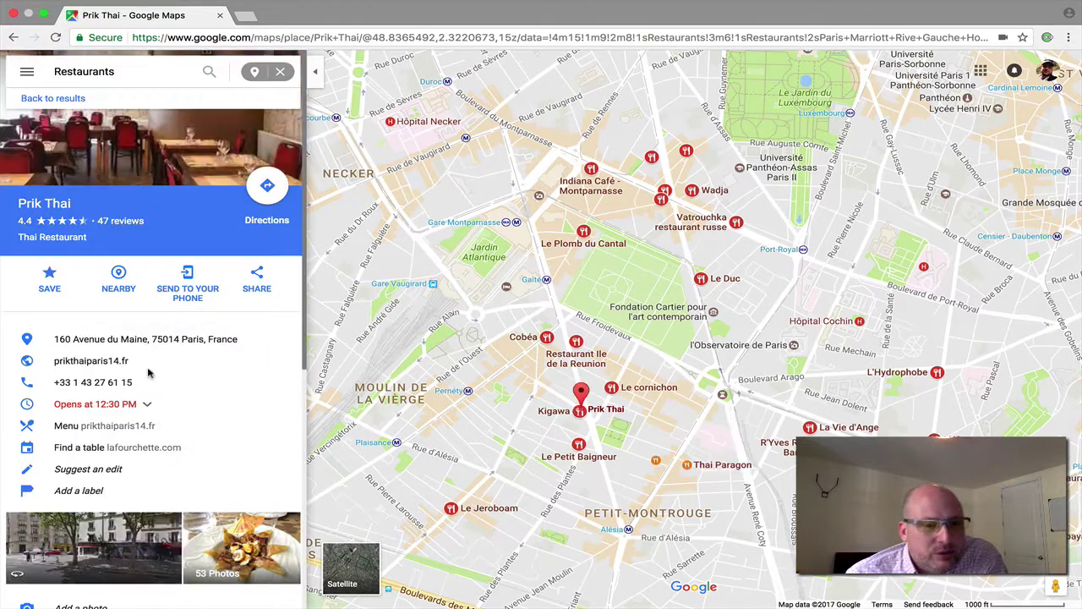
{"action": "scroll", "coordinate": [148, 368], "scroll_direction": "down", "scroll_amount": 5}
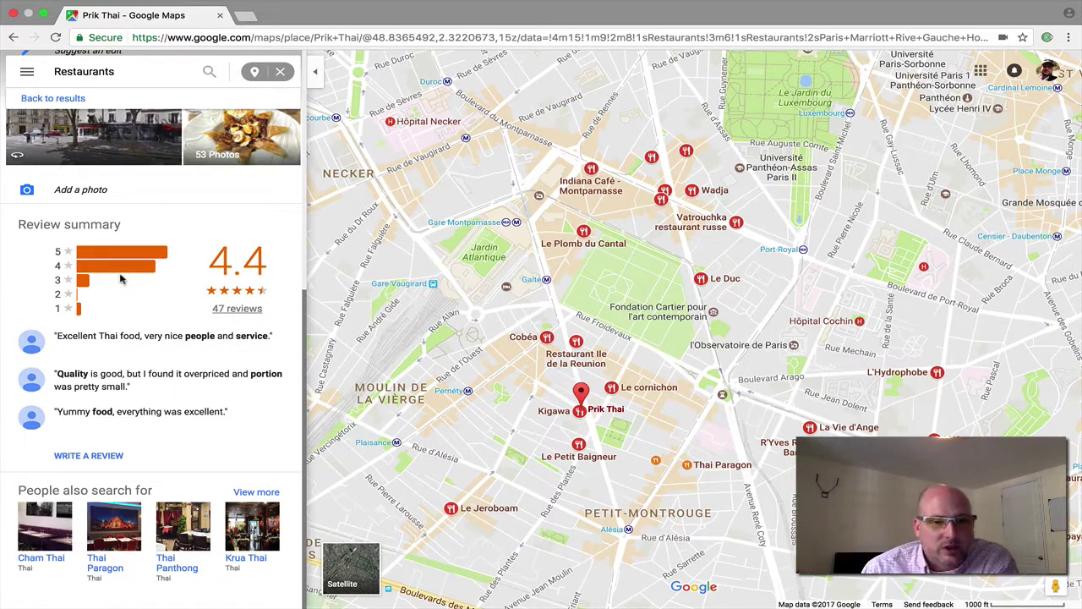
{"action": "scroll", "coordinate": [120, 328], "scroll_direction": "up", "scroll_amount": 1}
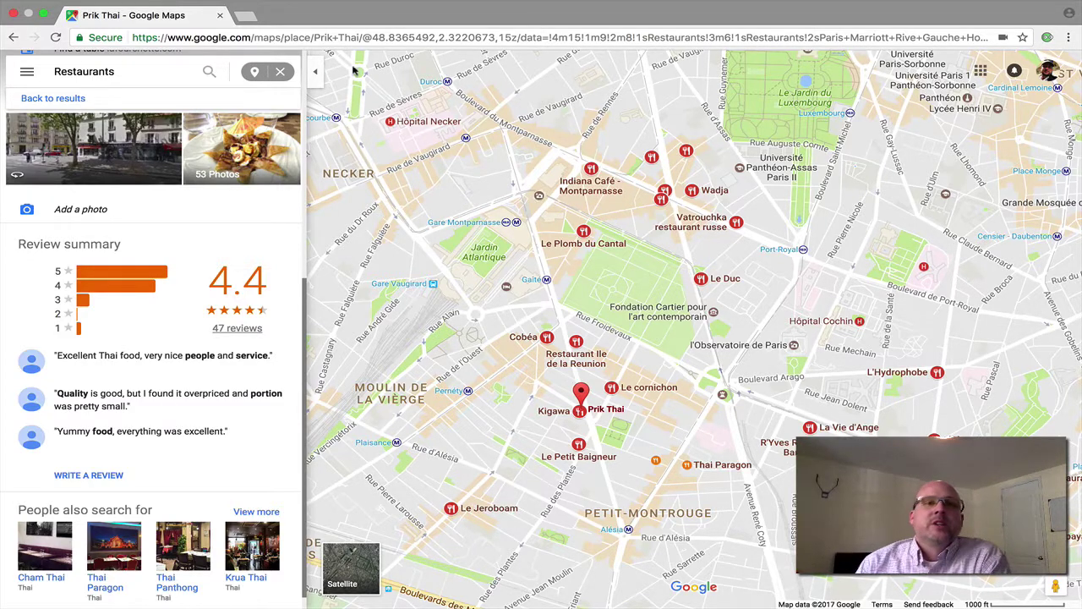
Clear the restaurant search and find the Eiffel Tower at Champ de Mars in Paris.
{"action": "left_click", "coordinate": [282, 74]}
{"action": "left_click", "coordinate": [281, 75]}
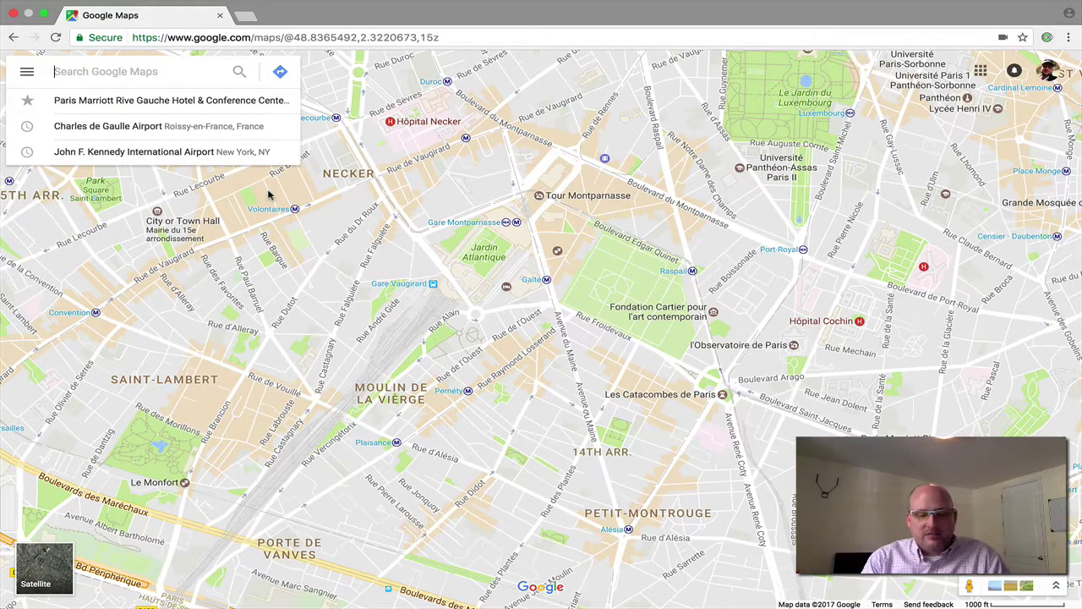
{"action": "type", "text": "Eiffel T"}
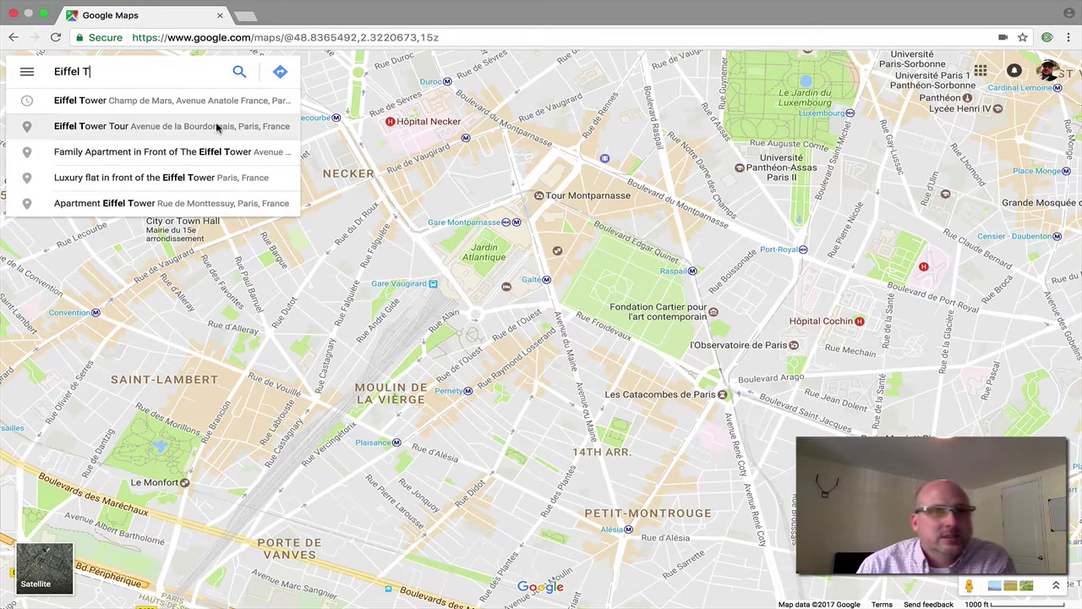
{"action": "left_click", "coordinate": [203, 102]}
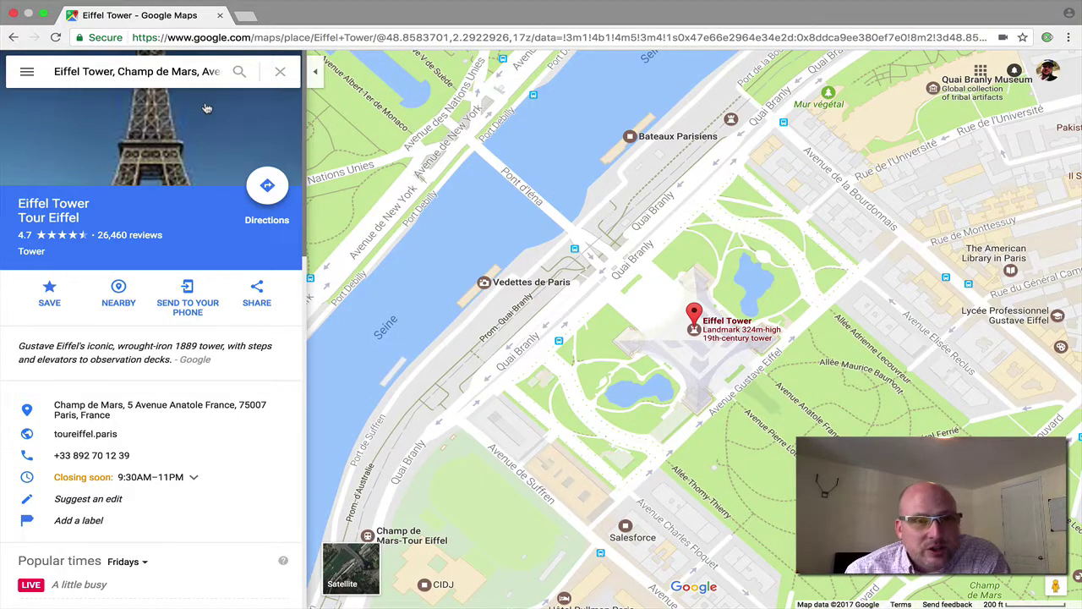
Get directions to the Eiffel Tower starting from the Paris Marriott Rive Gauche Hotel.
{"action": "left_click", "coordinate": [268, 187]}
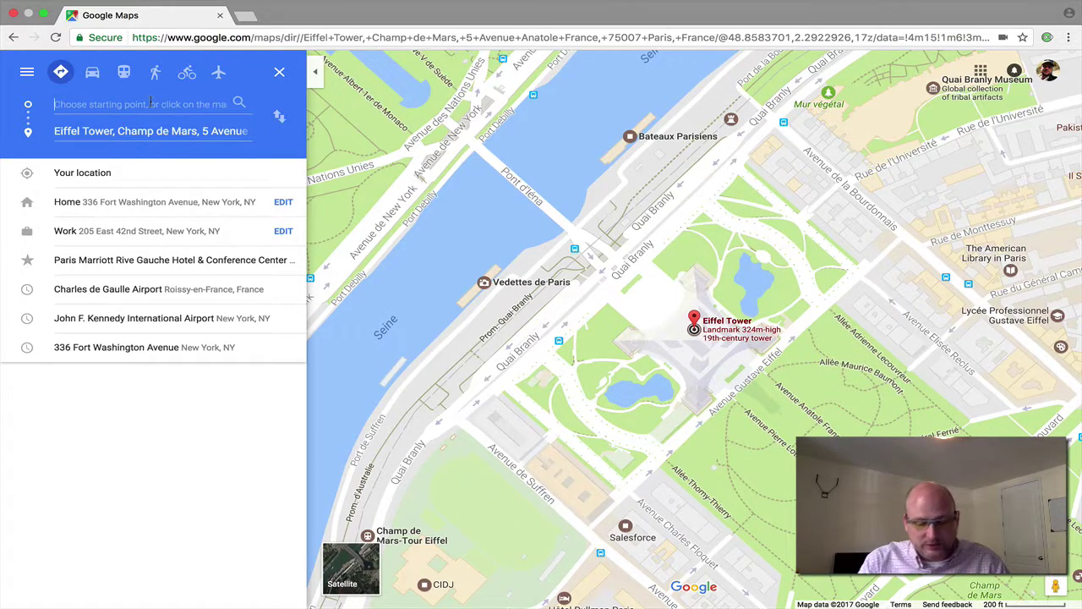
{"action": "type", "text": "Paris"}
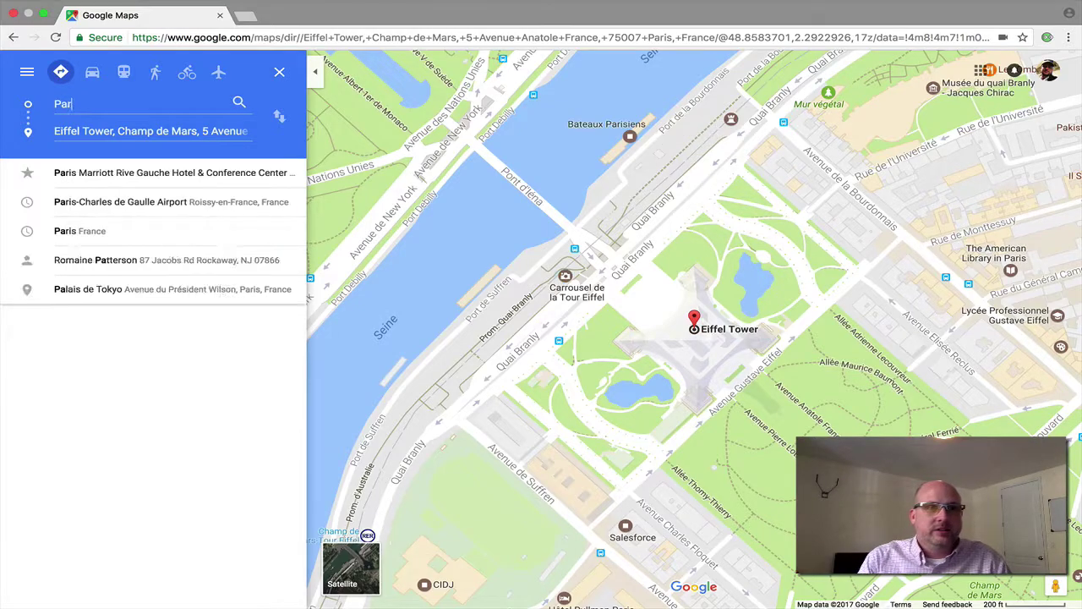
{"action": "left_click", "coordinate": [146, 177]}
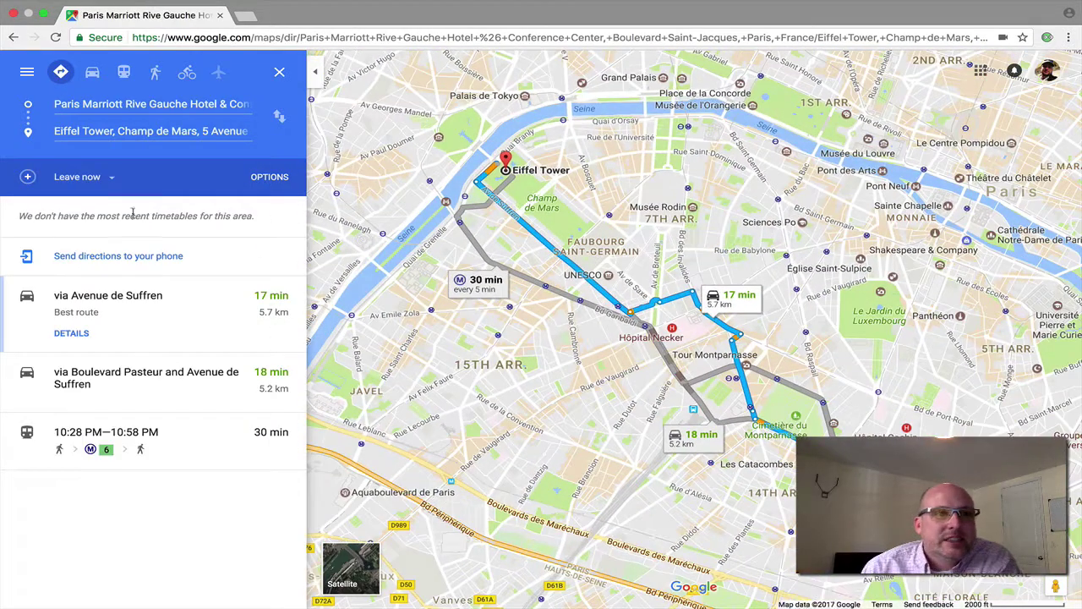
Compare the driving, public transit and walking routes from the hotel to the Eiffel Tower.
{"action": "left_click", "coordinate": [93, 74]}
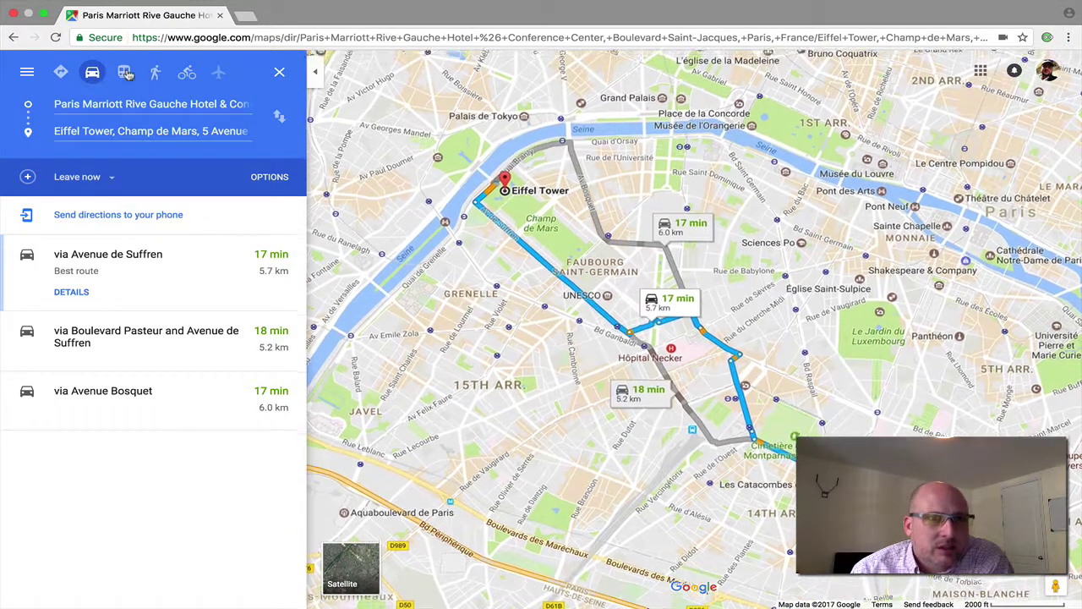
{"action": "left_click", "coordinate": [125, 73]}
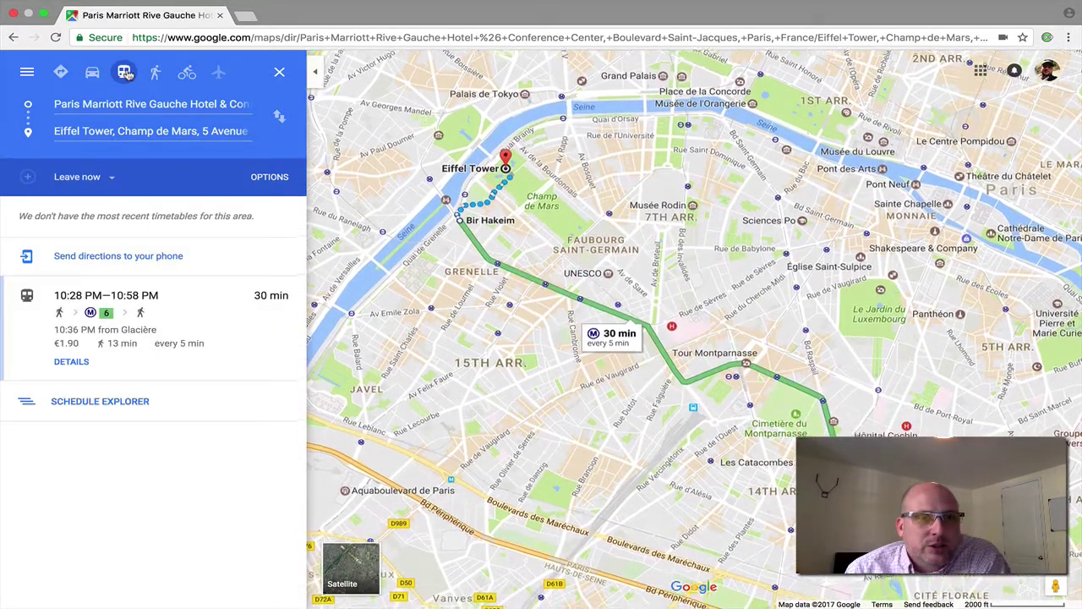
{"action": "left_click", "coordinate": [152, 76]}
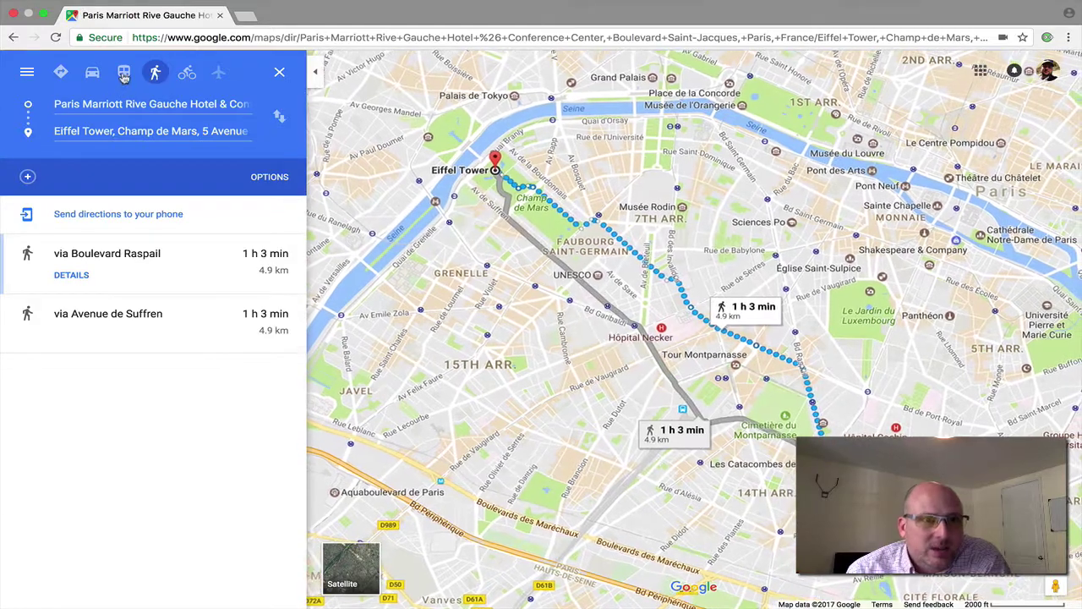
{"action": "left_click", "coordinate": [124, 73]}
{"action": "left_click", "coordinate": [152, 74]}
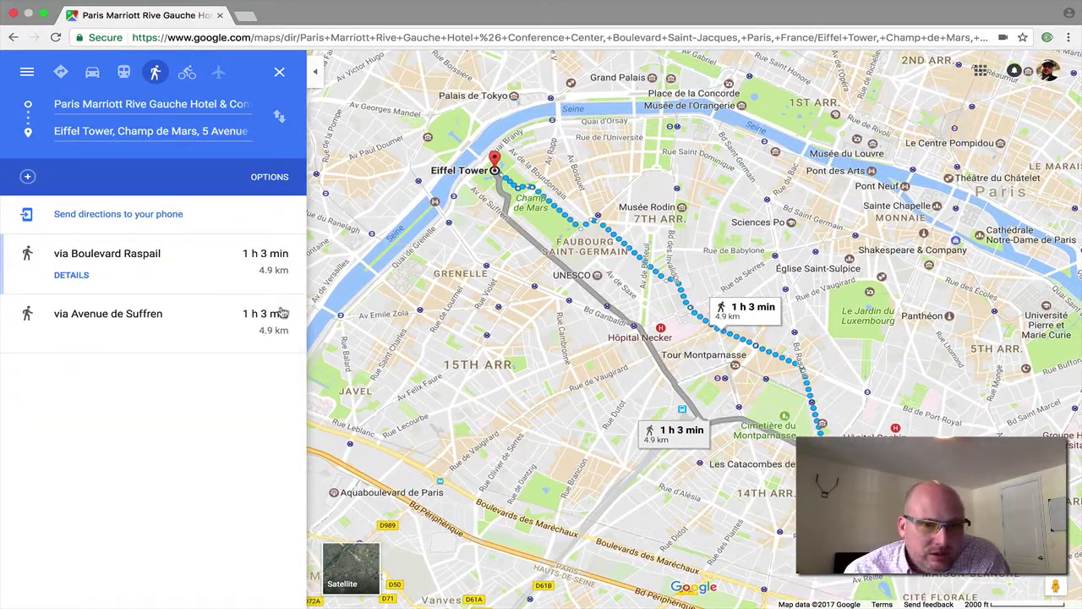
Choose public transit for the hotel-to-Eiffel Tower trip and send the directions to the first iPhone in the device list.
{"action": "left_click", "coordinate": [129, 76]}
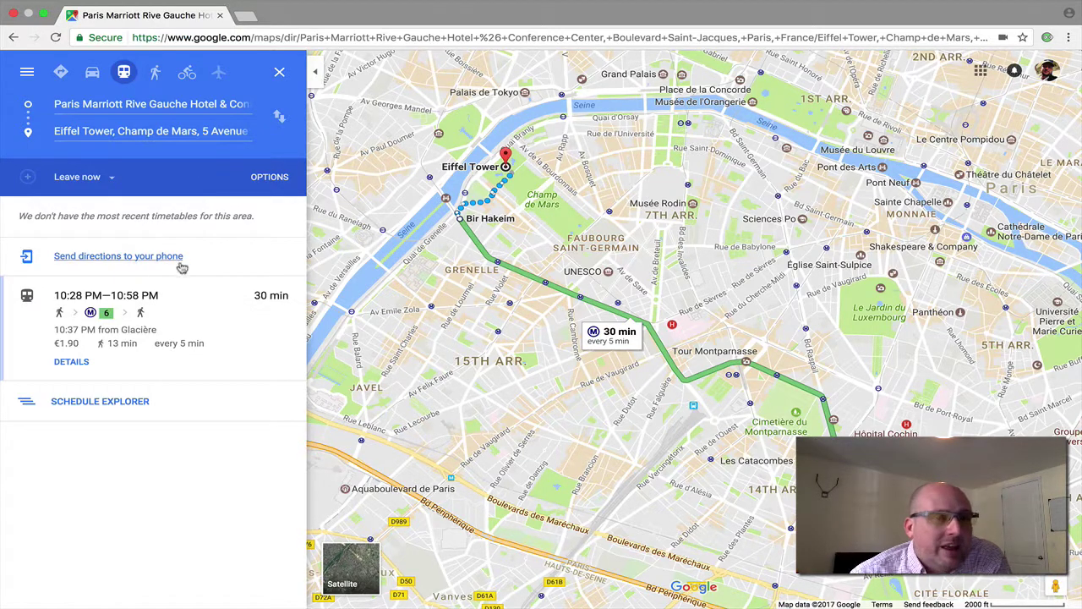
{"action": "left_click", "coordinate": [125, 264]}
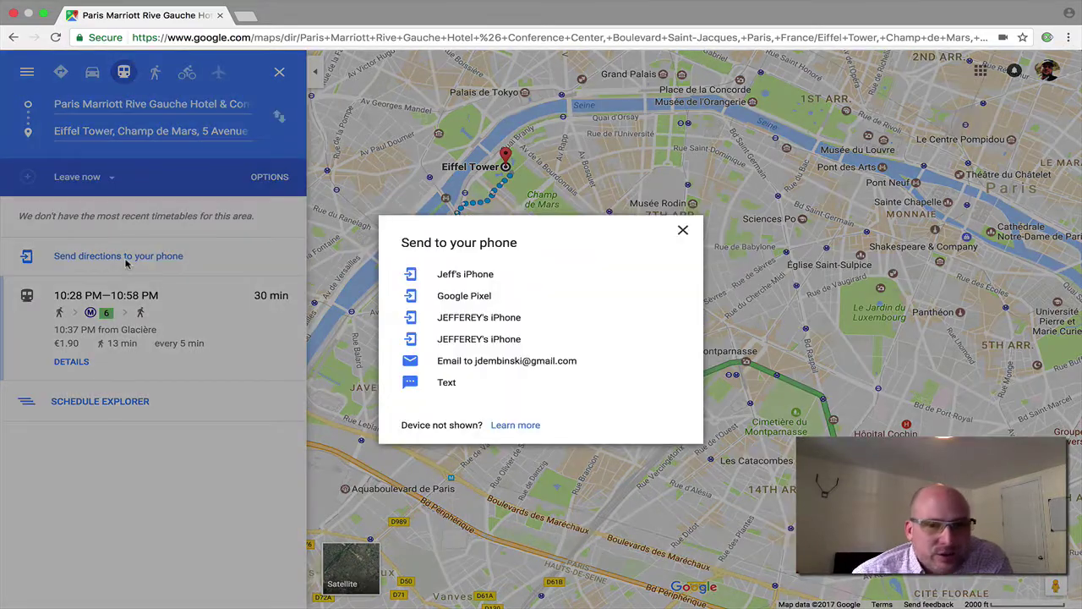
{"action": "left_click", "coordinate": [461, 280]}
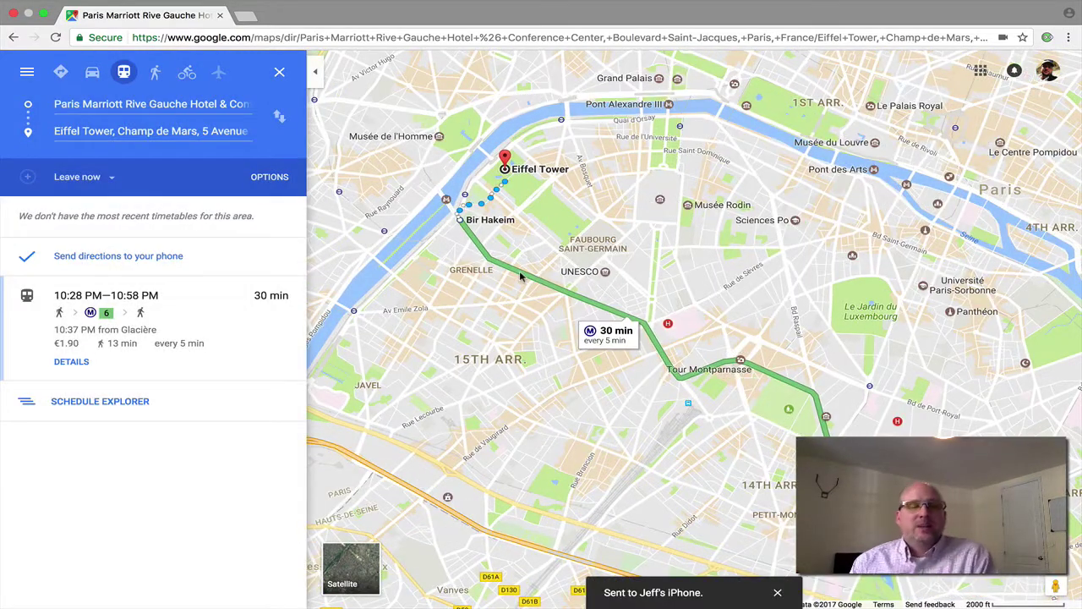